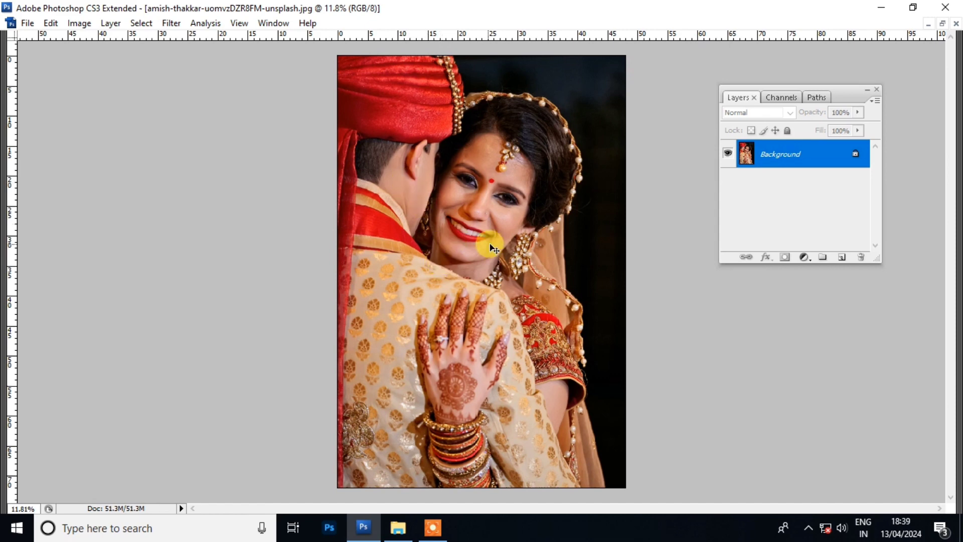
After inspecting the couple's faces, duplicate the Background layer as 'Background copy'.
drag(337, 116, 612, 350)
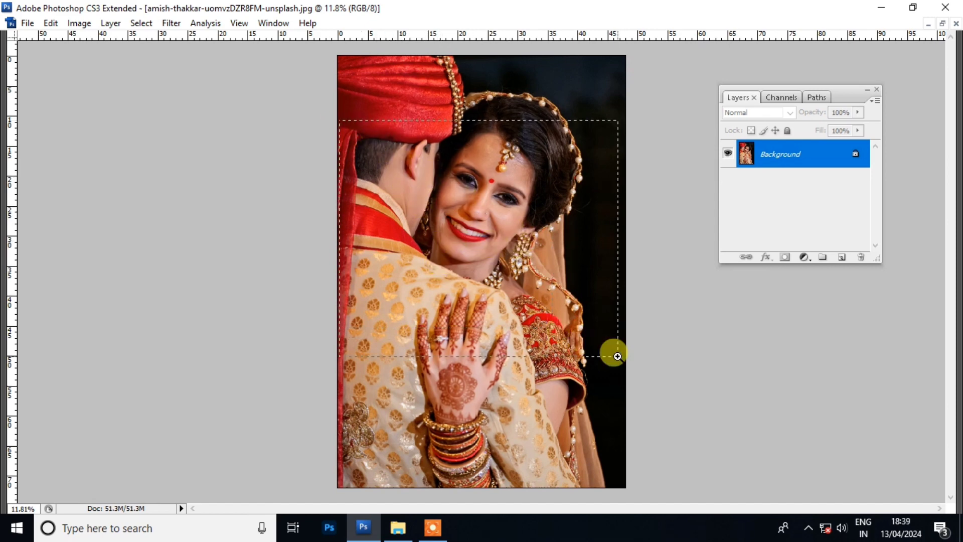
alt+click(460, 251)
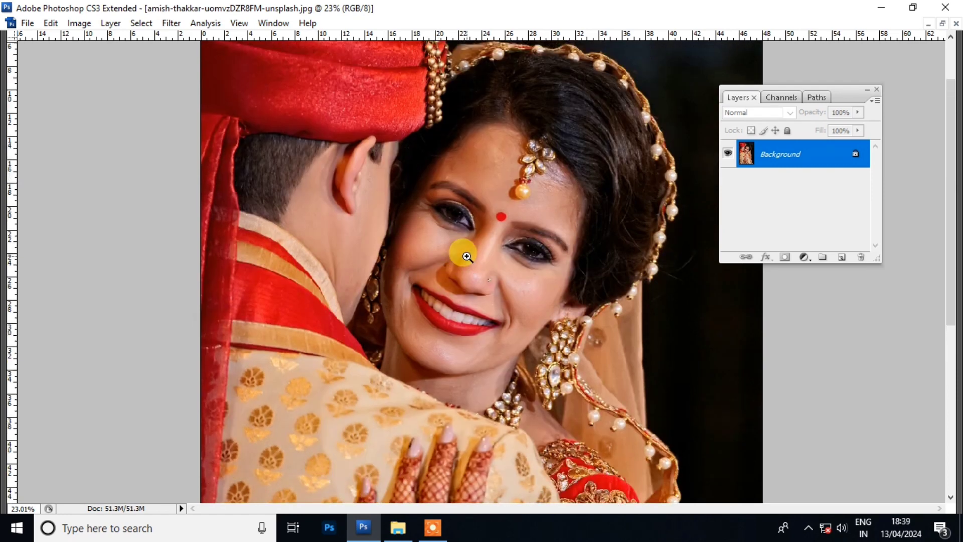
right_click(393, 260)
click(426, 277)
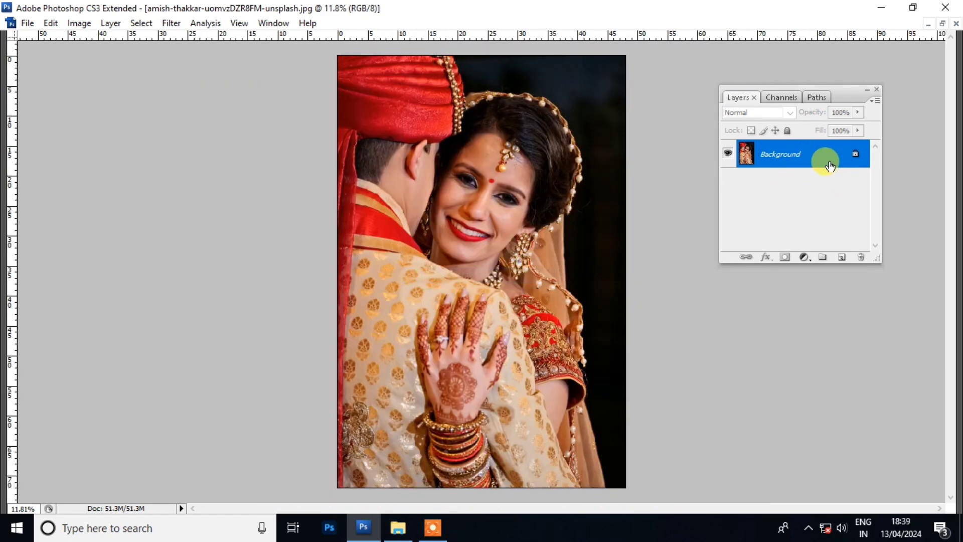
right_click(824, 166)
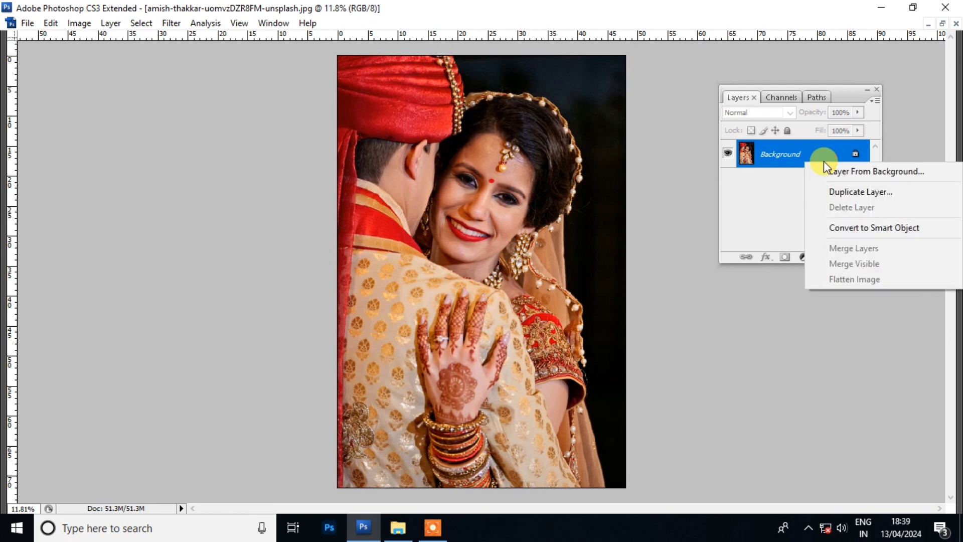
click(838, 191)
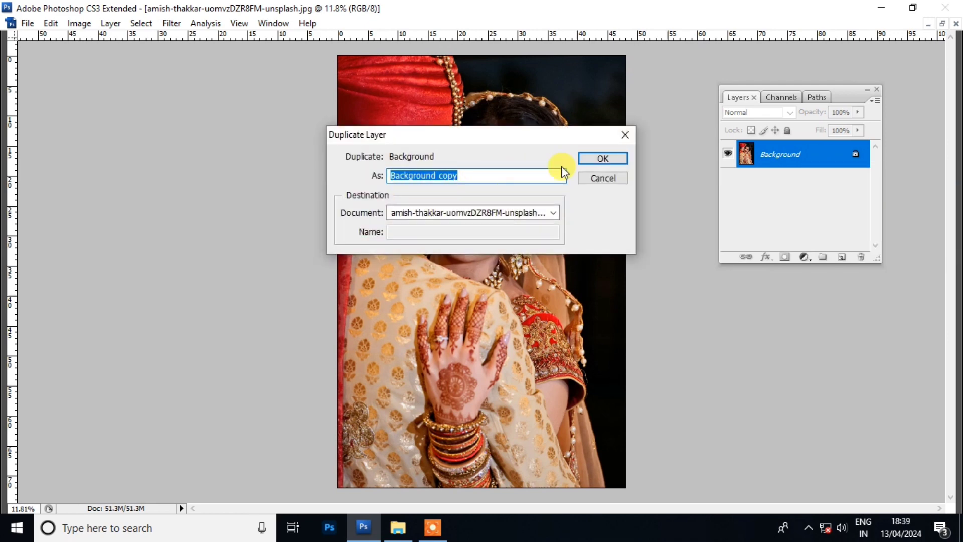
click(587, 159)
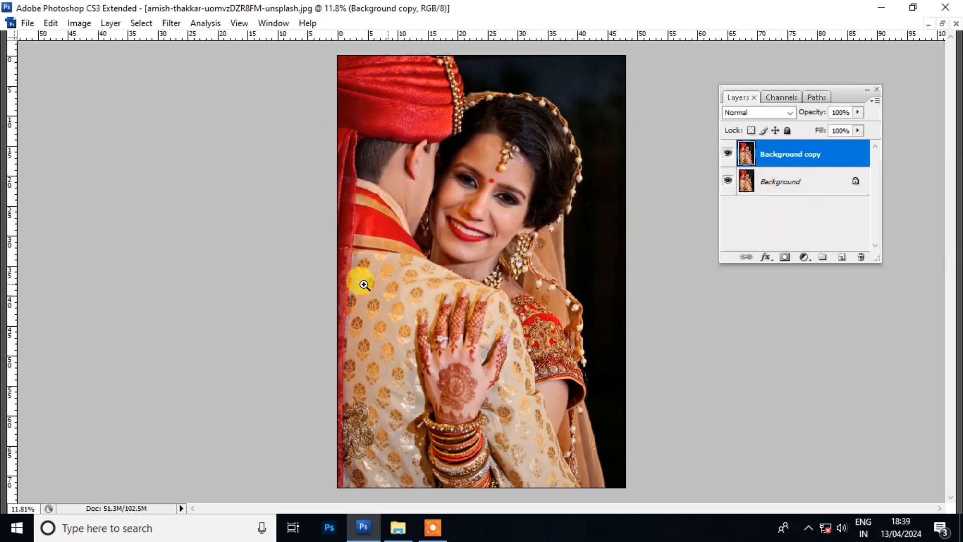
Add a Curves 1 layer lowering the Red channel midpoint from 129 to 121.
click(804, 257)
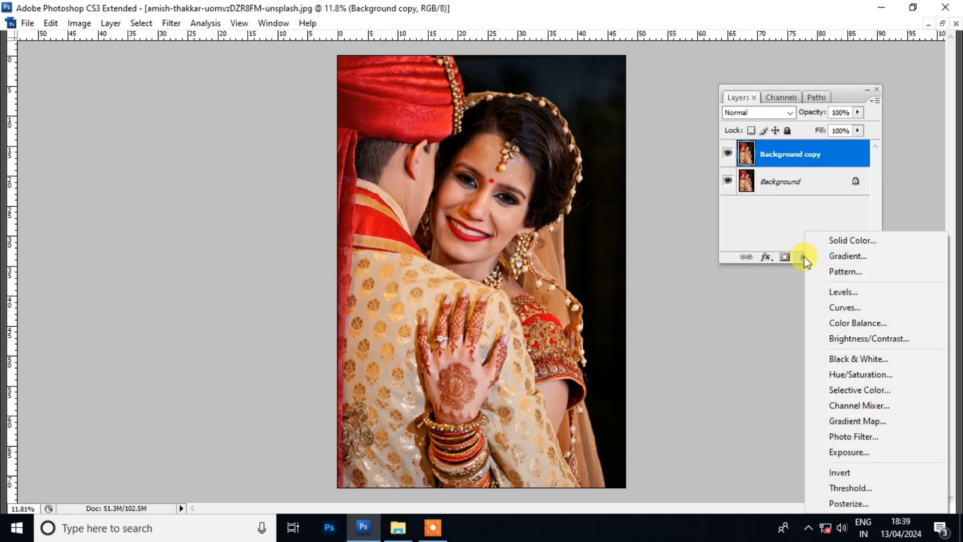
click(835, 308)
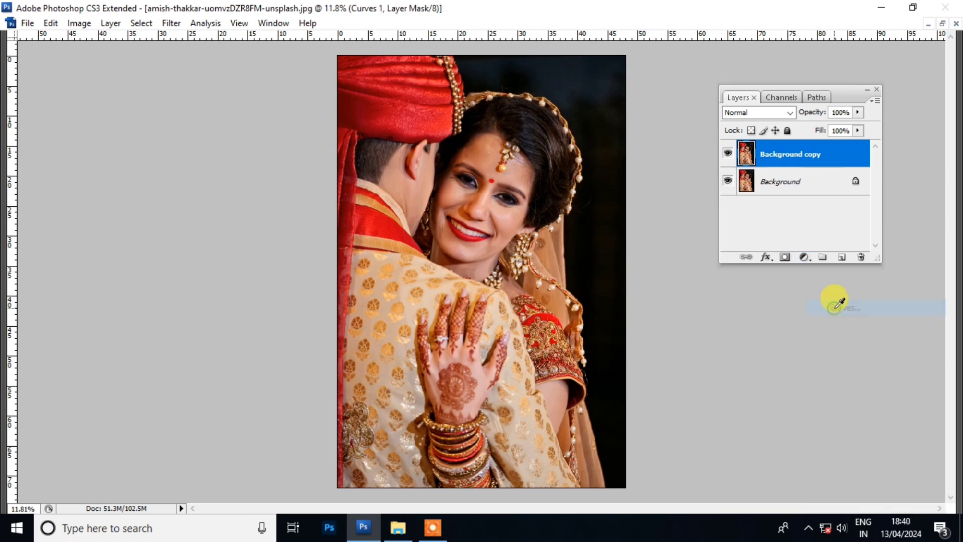
click(609, 278)
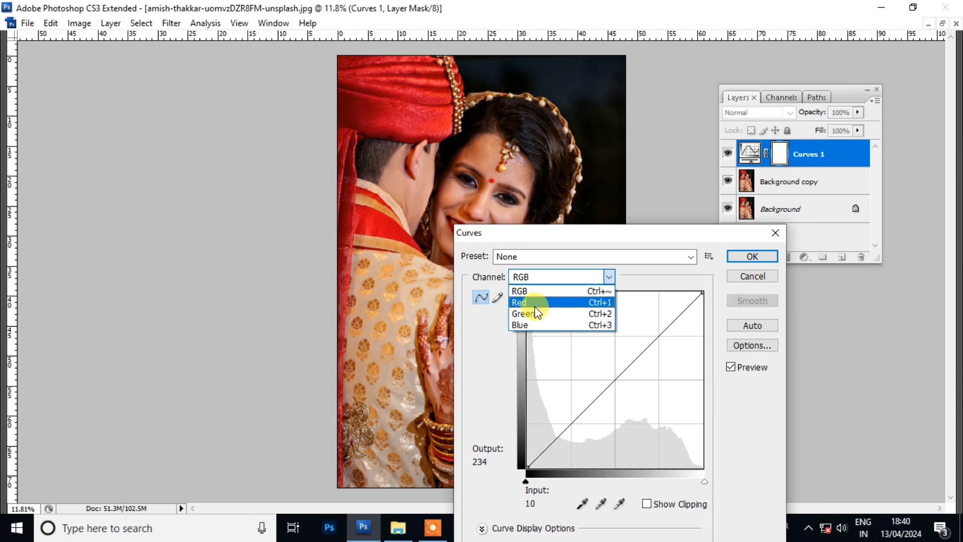
click(535, 306)
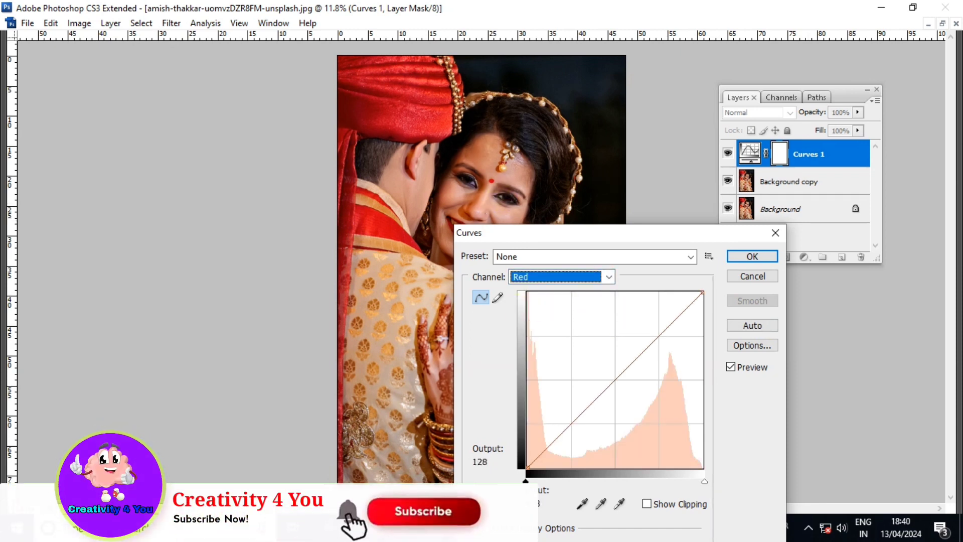
mouse_move(615, 378)
mouse_down()
mouse_move(594, 359)
mouse_move(615, 384)
mouse_up()
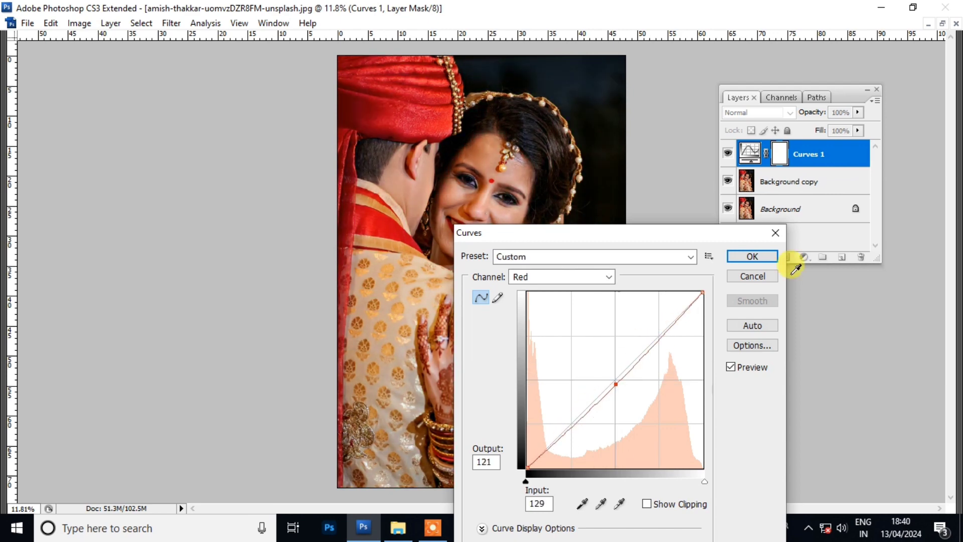
drag(666, 239, 819, 135)
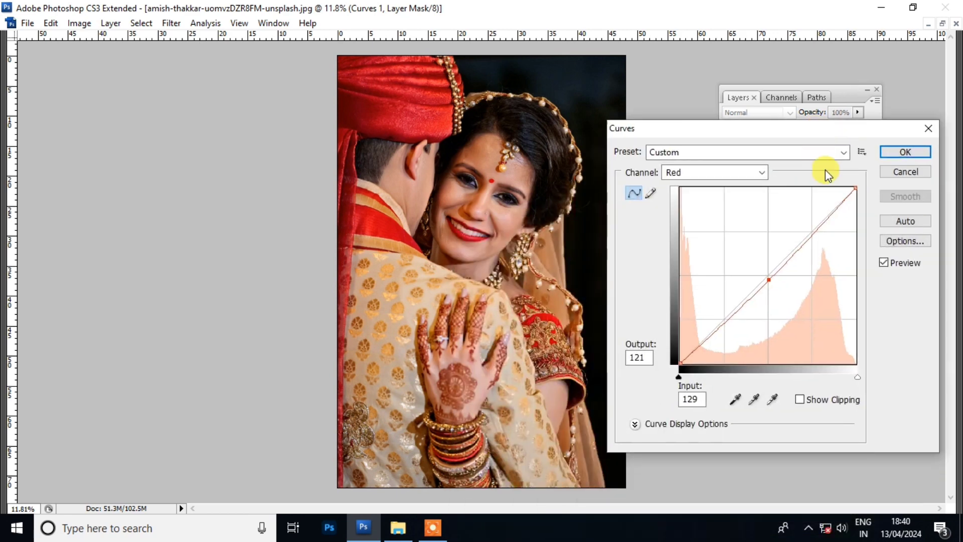
click(904, 153)
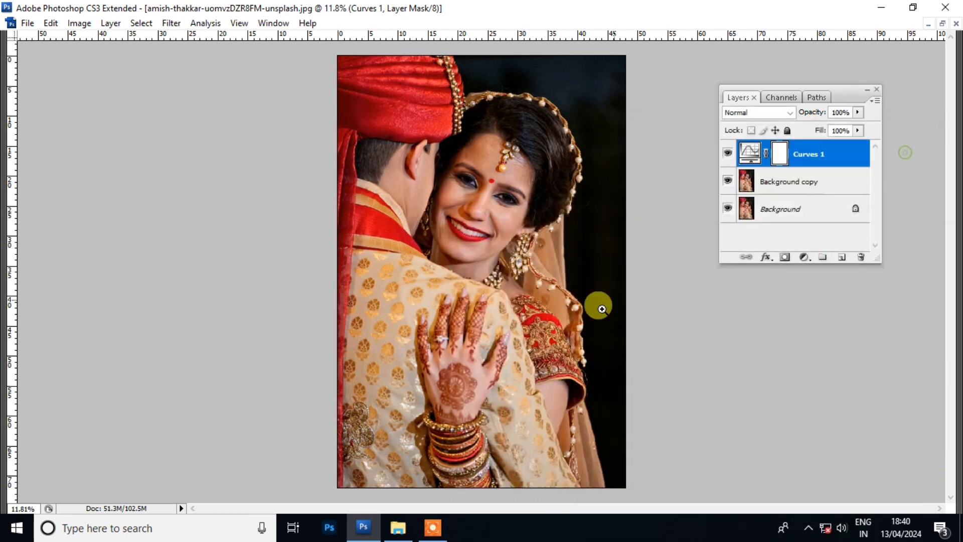
Add a Curves 2 layer: RGB midpoint 116→144, Red midpoint 133→120.
click(804, 257)
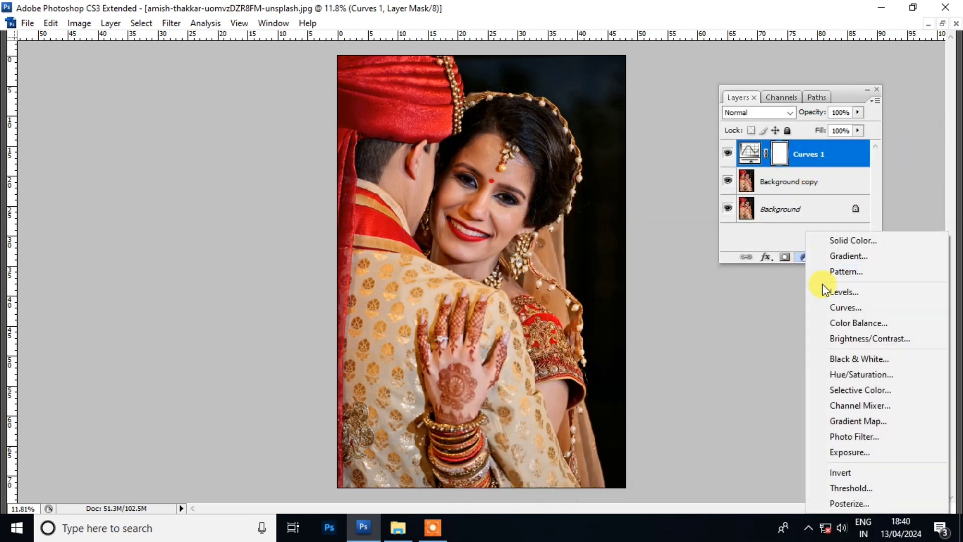
click(837, 308)
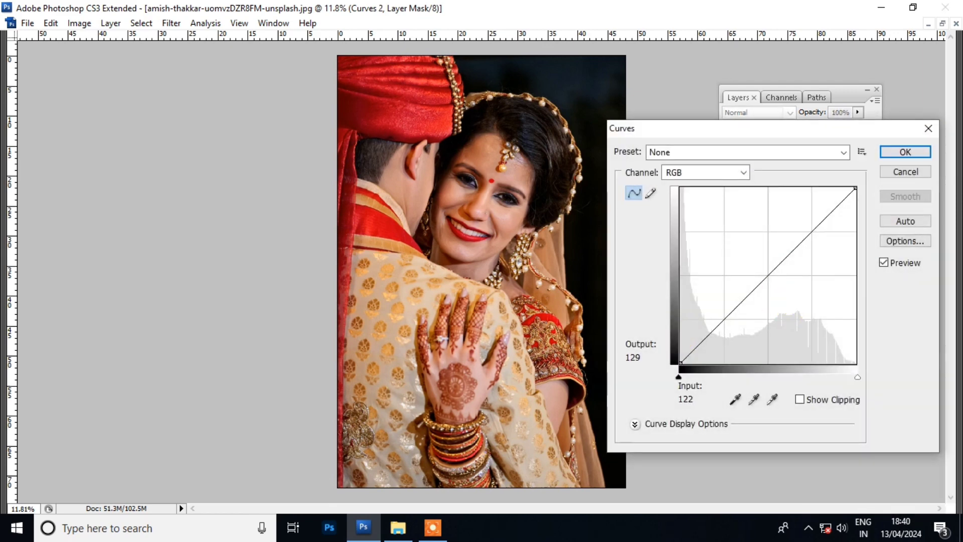
drag(764, 274, 760, 264)
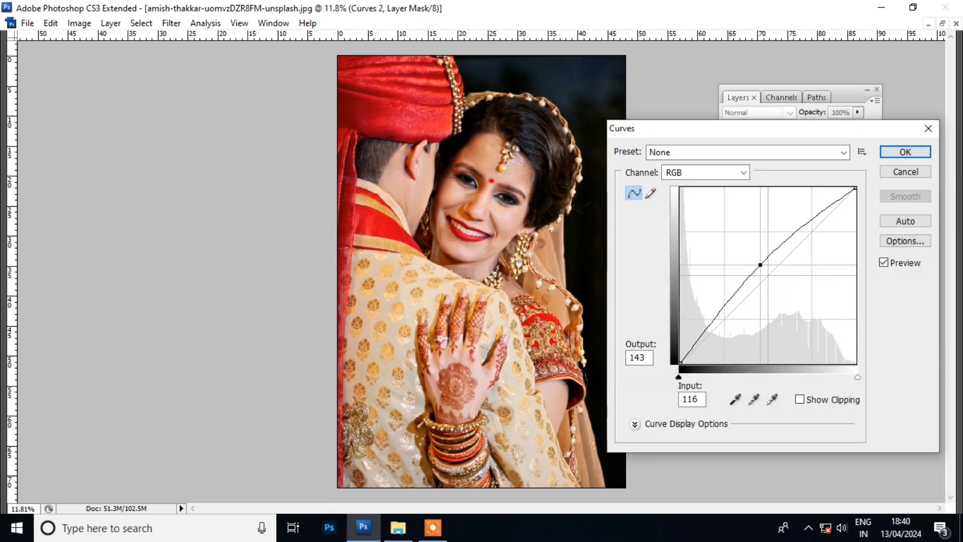
key(Up)
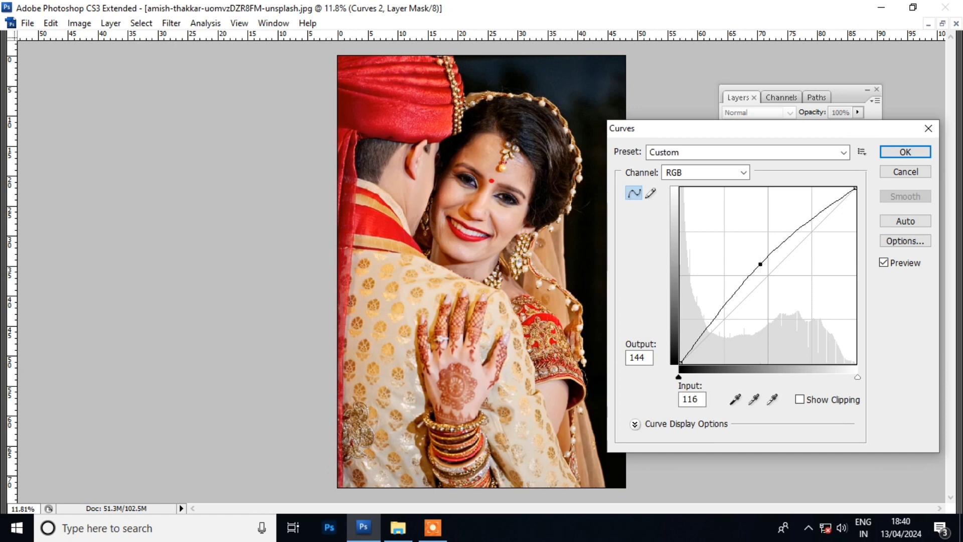
click(743, 172)
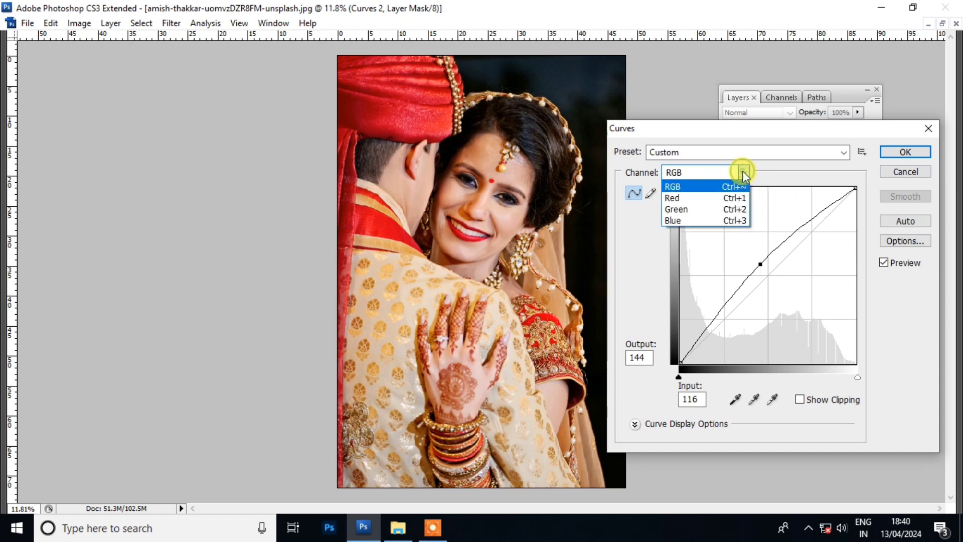
click(681, 198)
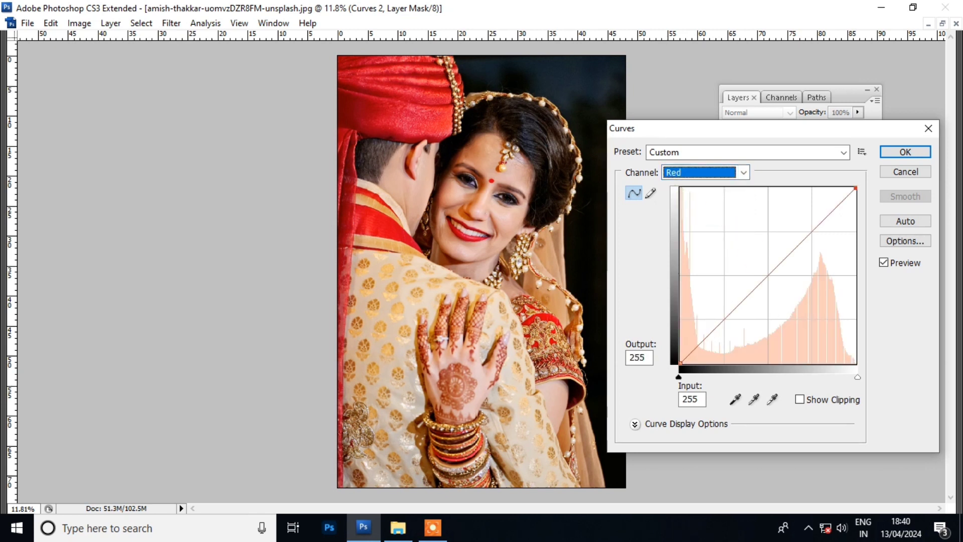
drag(771, 271, 771, 280)
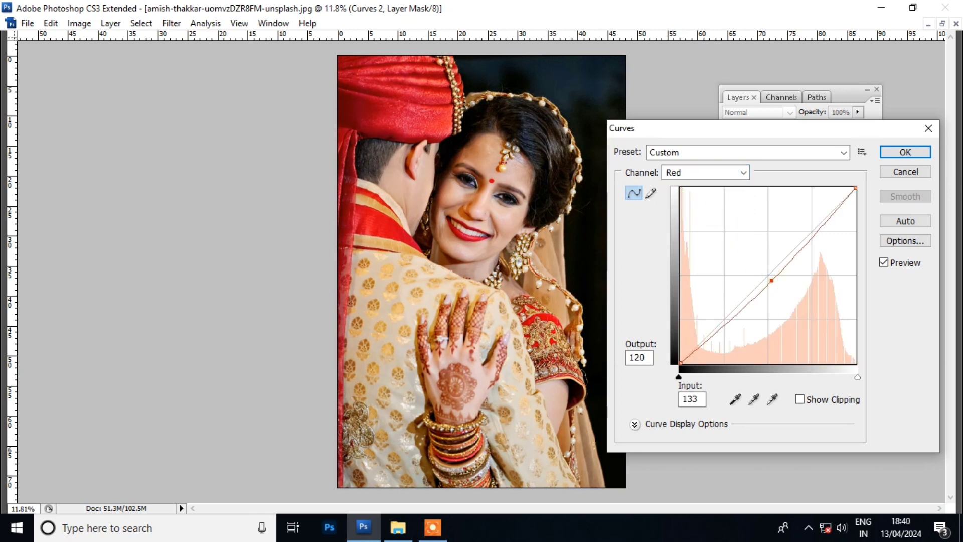
click(899, 152)
drag(637, 313, 637, 312)
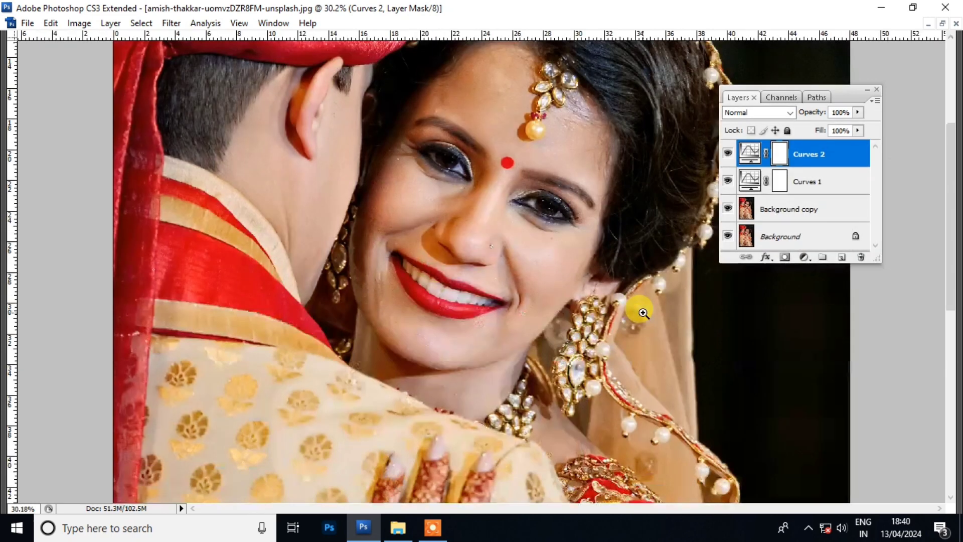
key(ctrl+0)
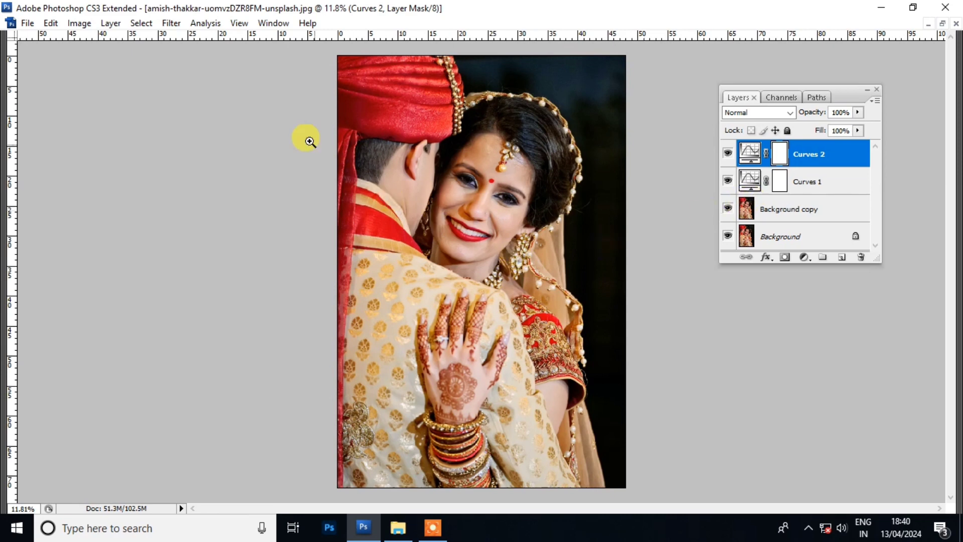
drag(294, 98, 680, 374)
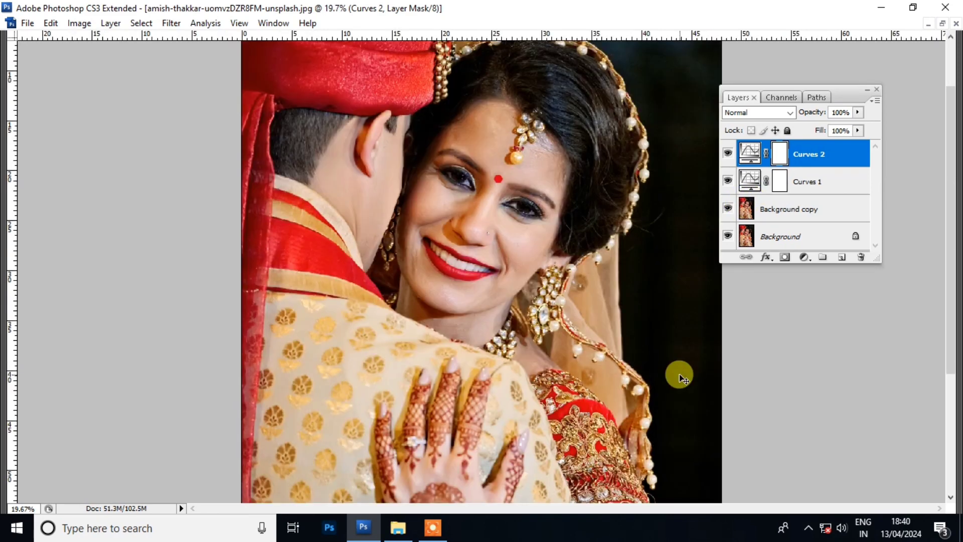
key(ctrl+alt+z)
key(ctrl+alt+z)
key(ctrl+shift+z)
key(ctrl+shift+z)
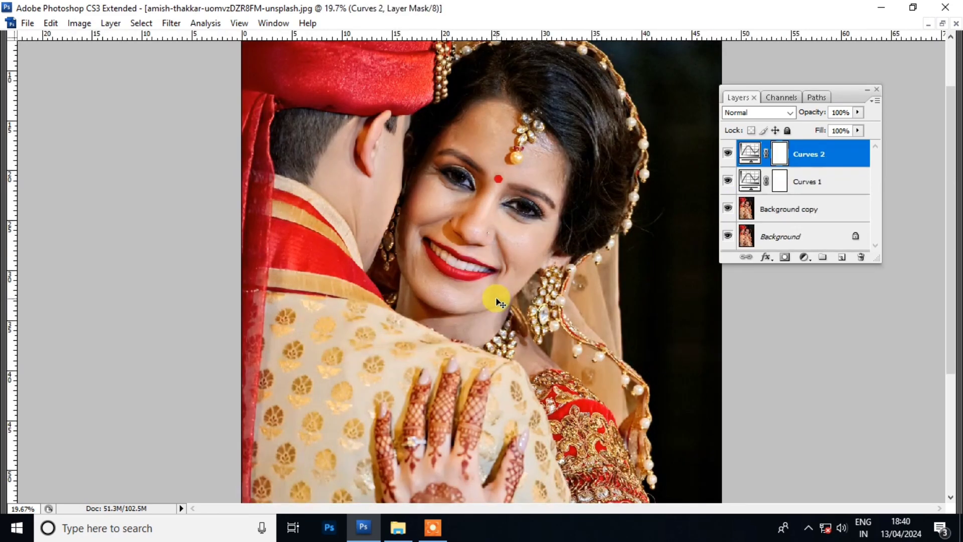
key(ctrl+alt+z)
key(ctrl+alt+z)
key(ctrl+shift+z)
key(ctrl+shift+z)
key(ctrl+alt+z)
key(ctrl+alt+z)
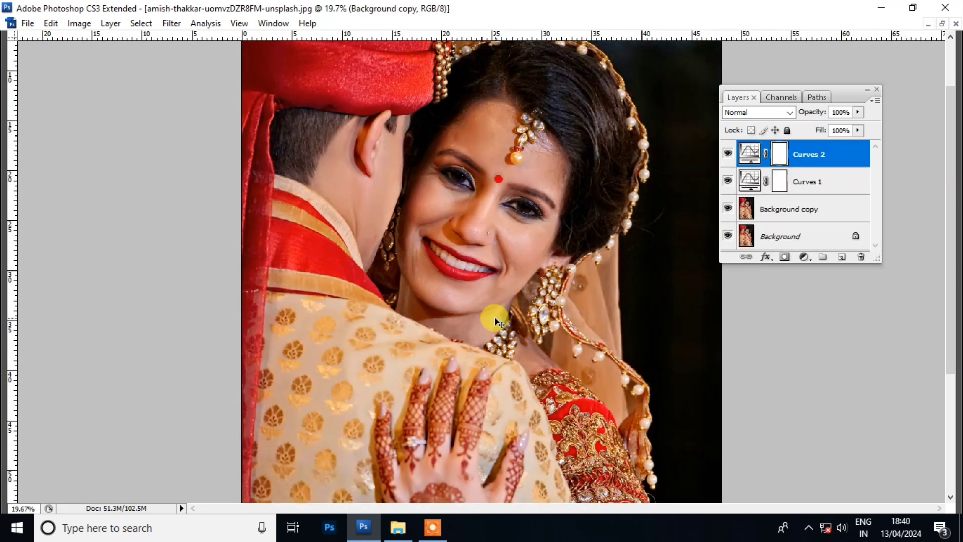
key(ctrl+shift+z)
key(ctrl+shift+z)
key(ctrl+alt+z)
key(ctrl+alt+z)
key(ctrl+shift+z)
key(ctrl+shift+z)
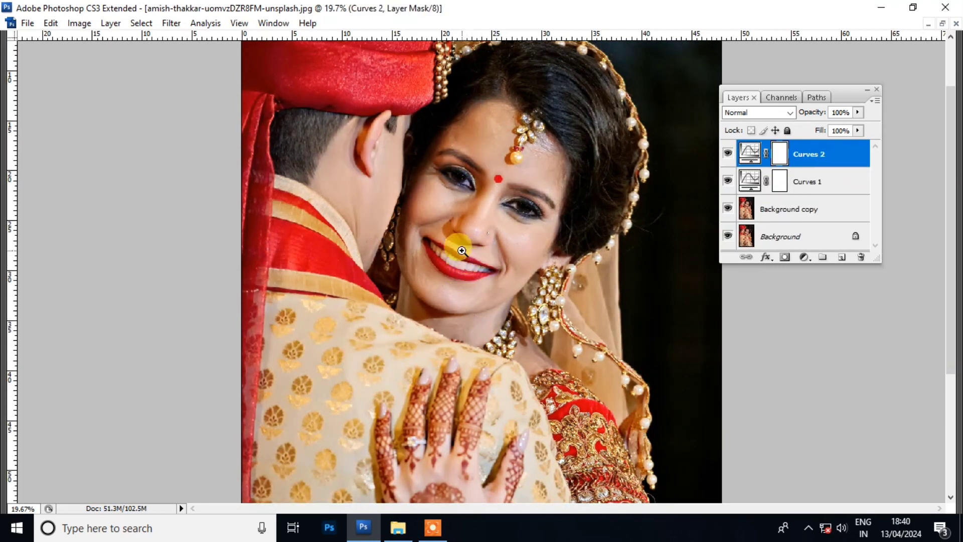
right_click(489, 275)
click(501, 278)
drag(341, 84, 666, 239)
key(ctrl+alt+z)
key(ctrl+alt+z)
key(ctrl+shift+z)
key(ctrl+shift+z)
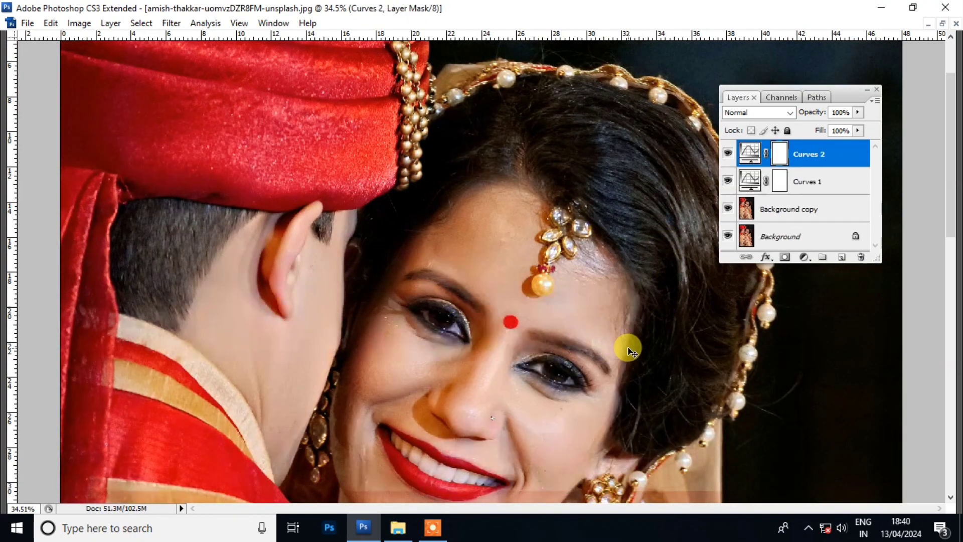
key(ctrl+alt+z)
key(ctrl+alt+z)
key(ctrl+shift+z)
key(ctrl+shift+z)
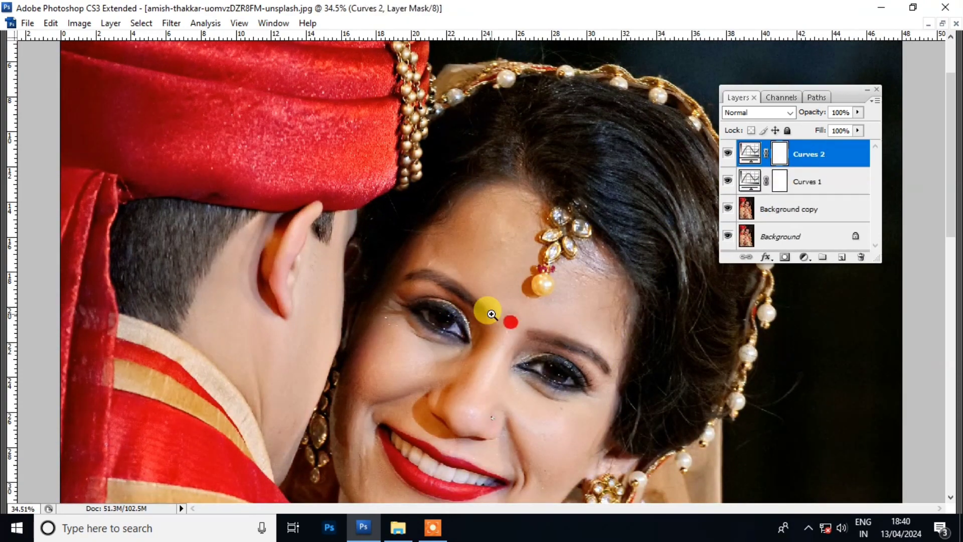
right_click(496, 317)
click(514, 321)
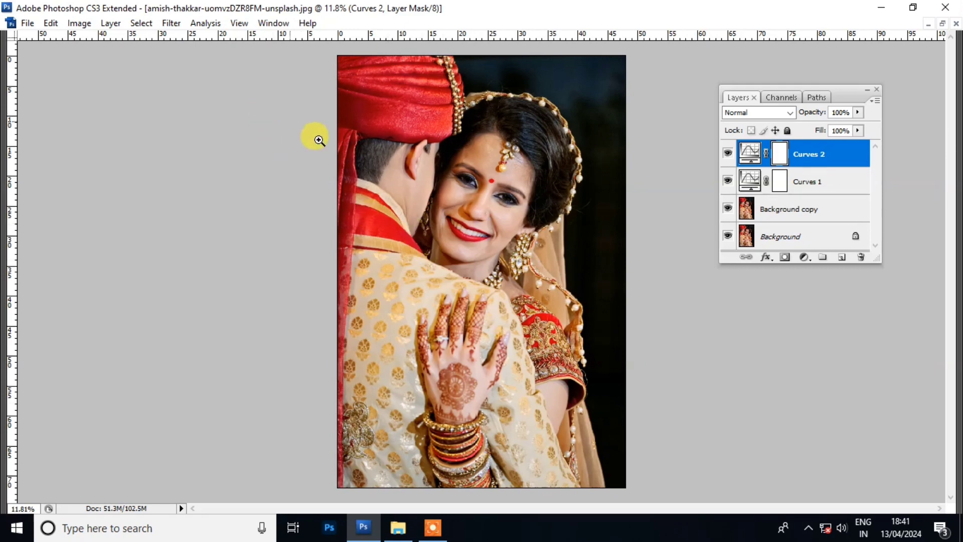
drag(316, 115, 666, 351)
right_click(448, 311)
click(466, 323)
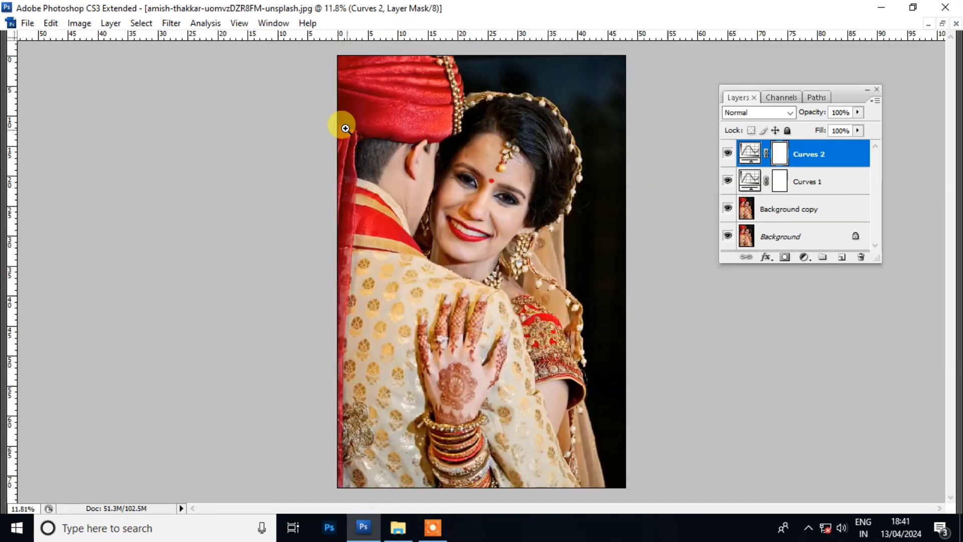
drag(344, 125, 624, 308)
right_click(488, 310)
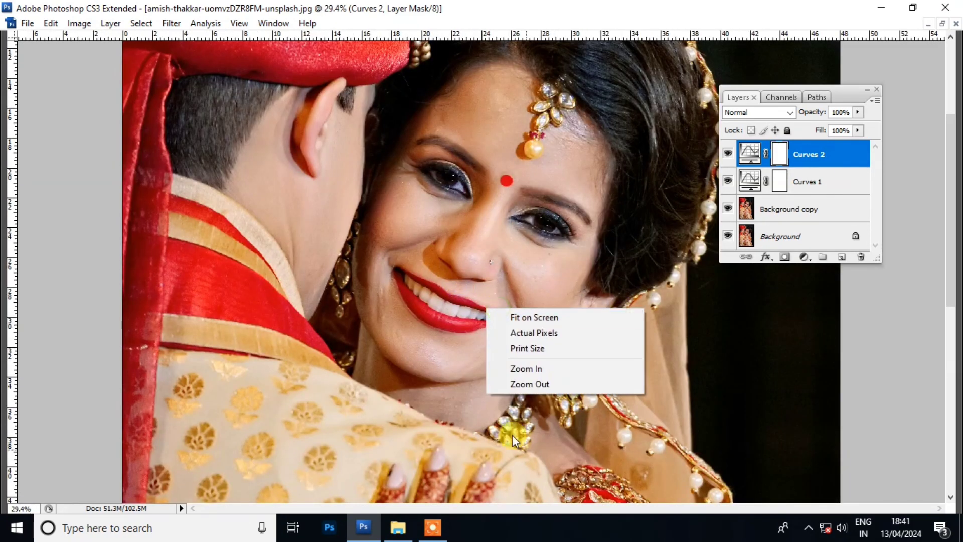
click(549, 321)
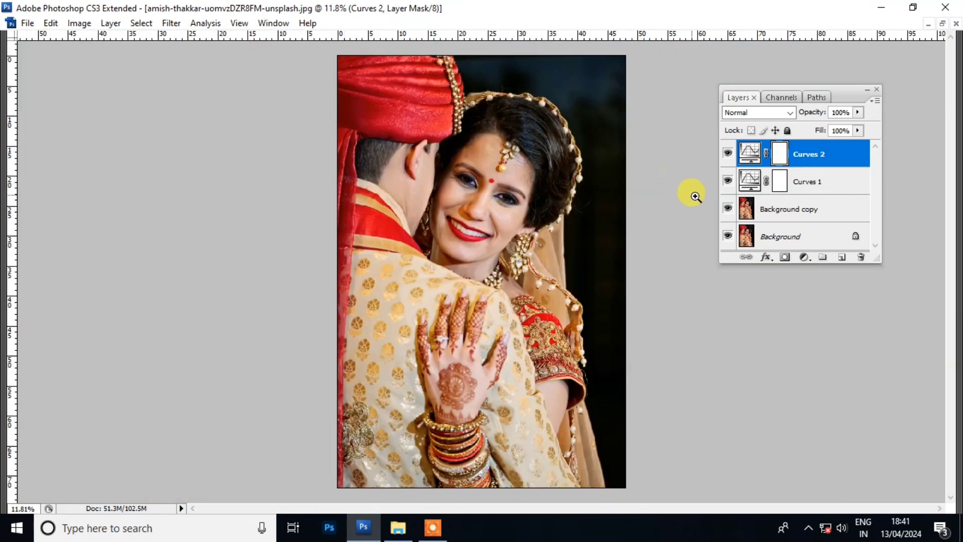
Merge Curves 2, Curves 1 and Background copy, re-duplicate Background, and hide Curves 2.
shift+click(784, 213)
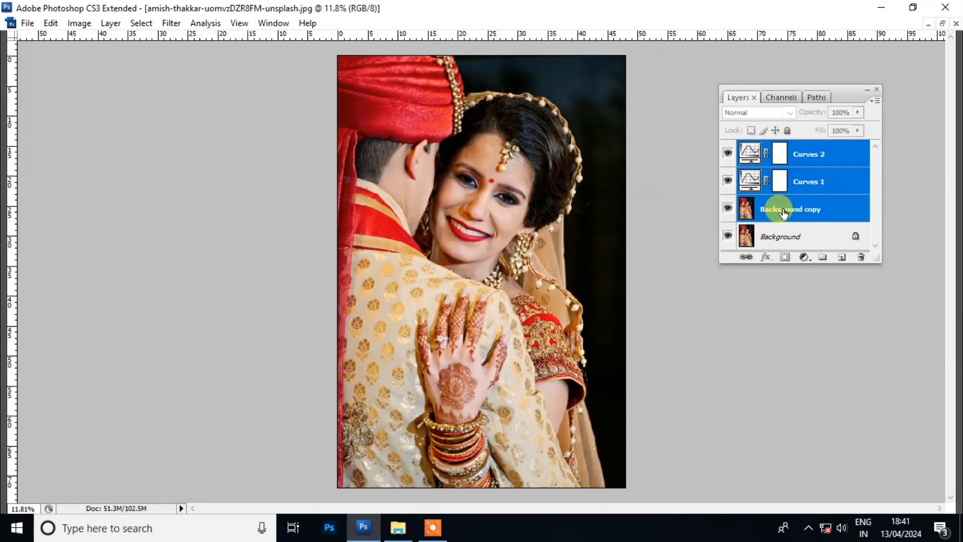
key(ctrl+e)
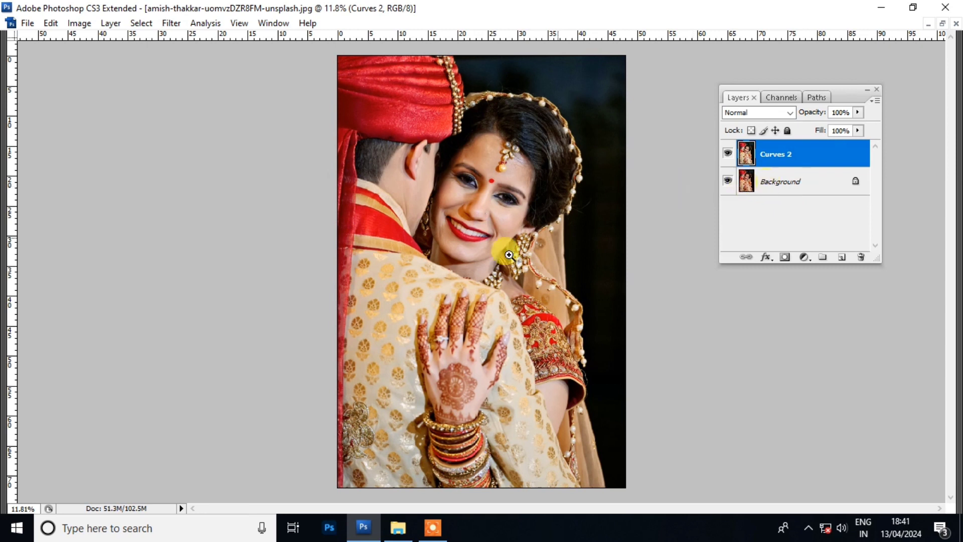
click(778, 192)
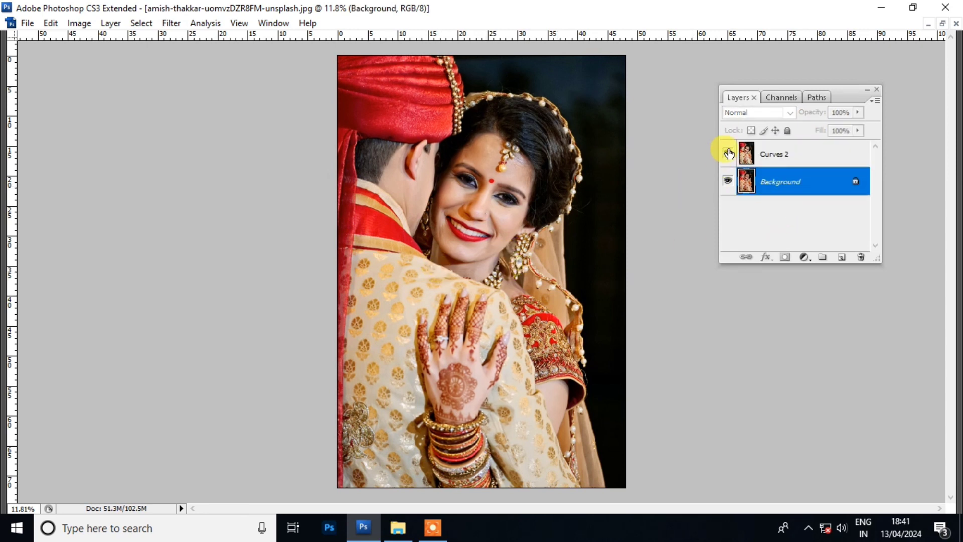
right_click(785, 186)
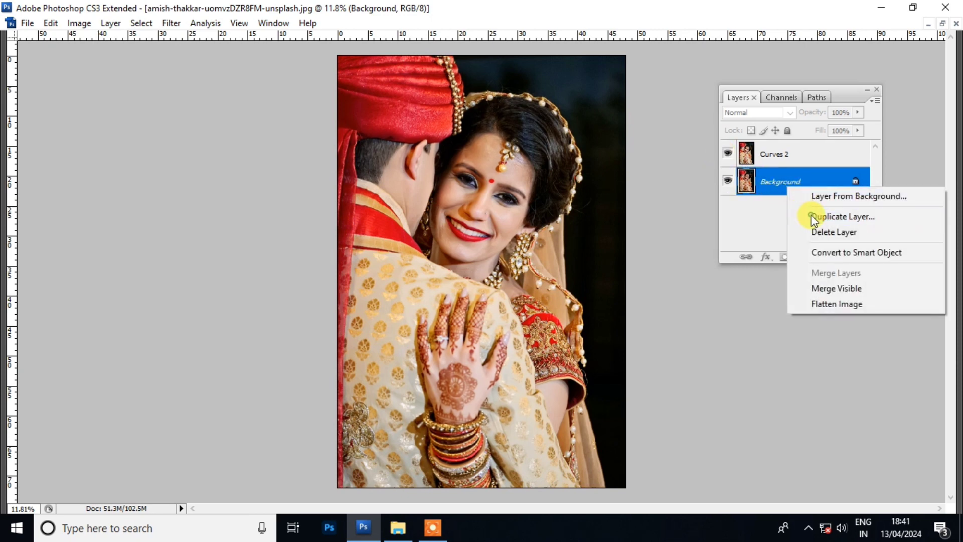
click(805, 214)
click(604, 157)
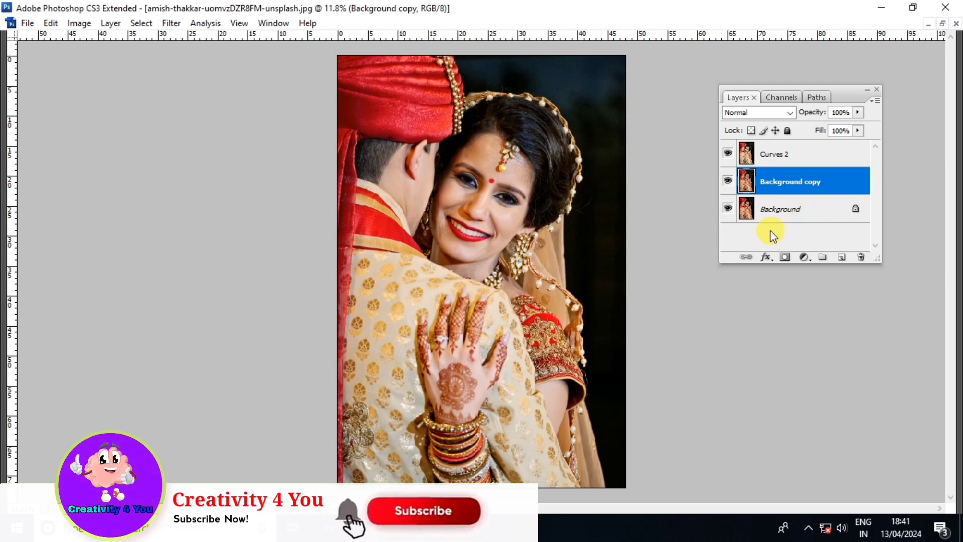
click(727, 155)
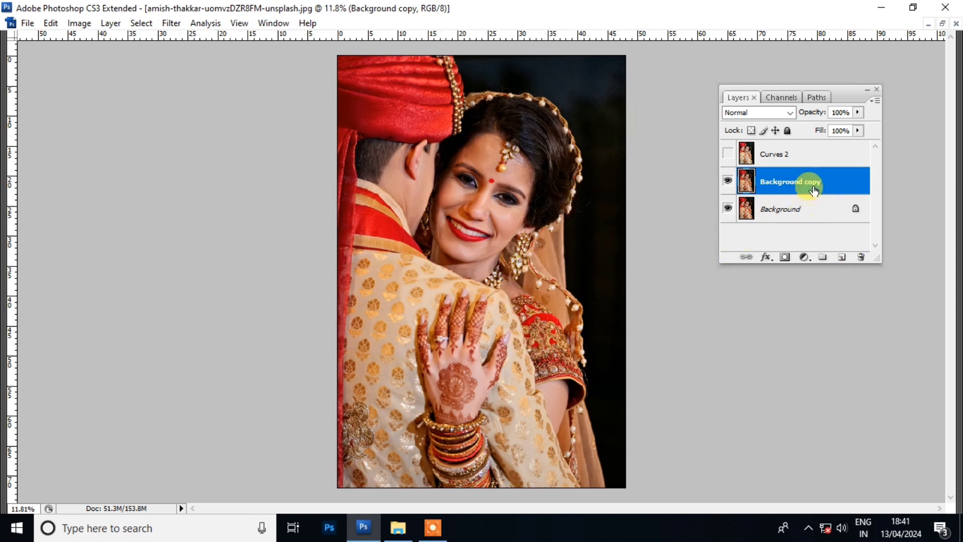
Add a Color Balance 1 layer with midtone values -24, 0, +2.
click(804, 257)
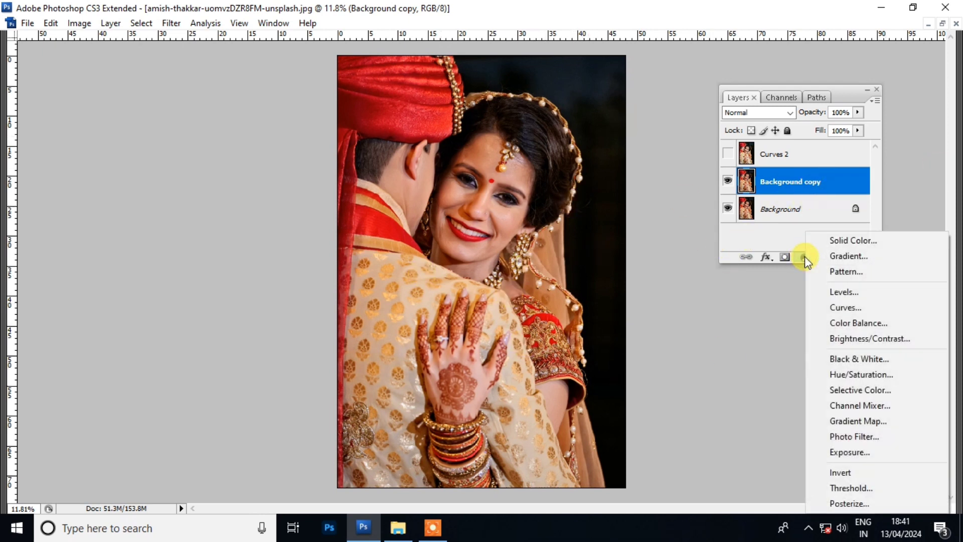
click(859, 323)
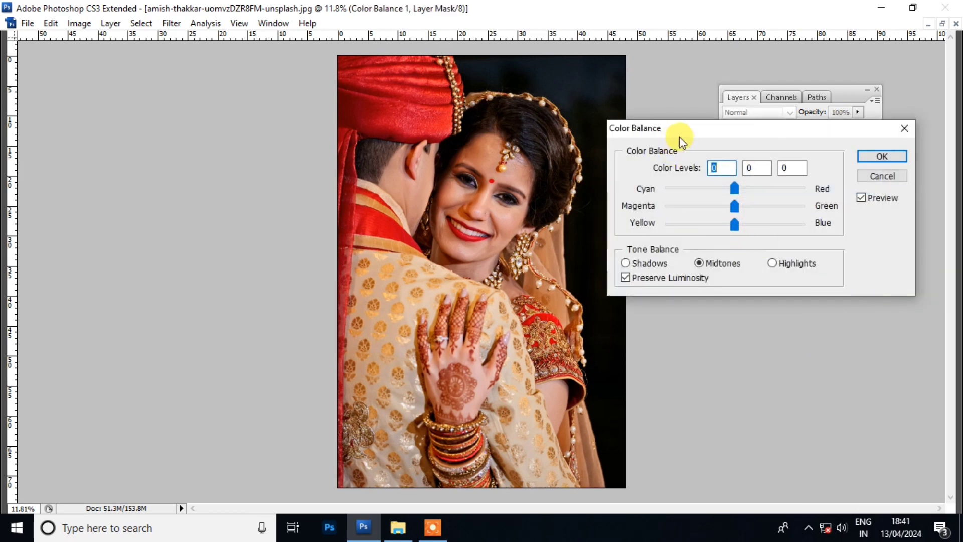
drag(707, 130, 699, 272)
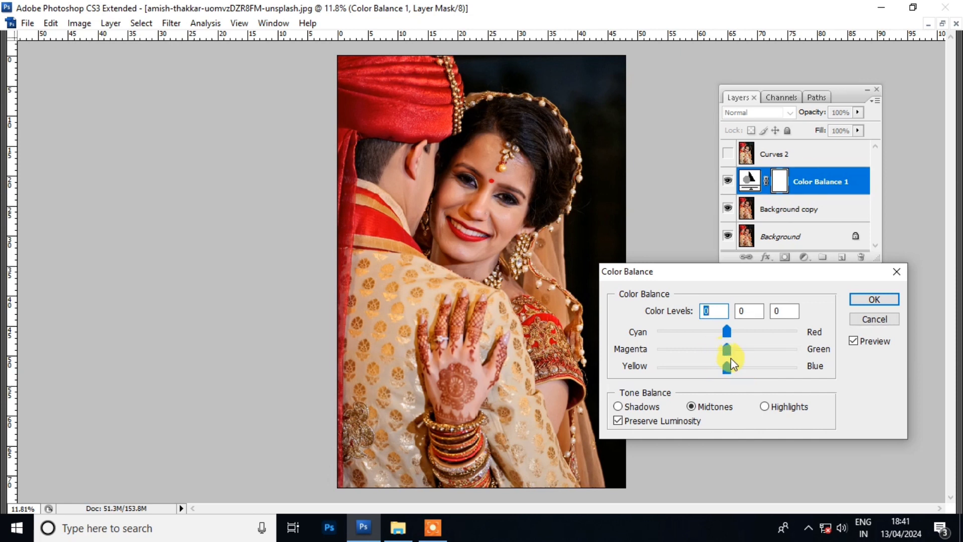
drag(737, 368, 726, 372)
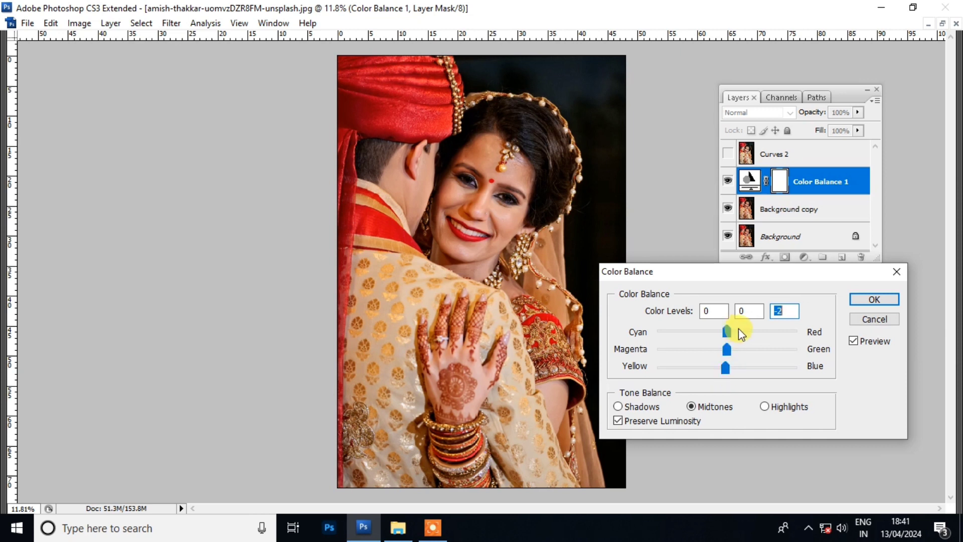
click(710, 340)
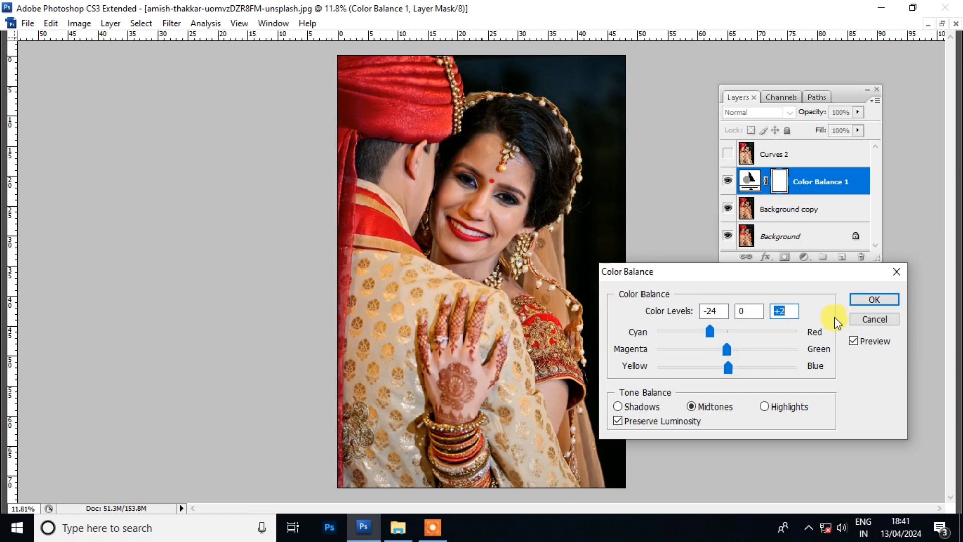
click(872, 300)
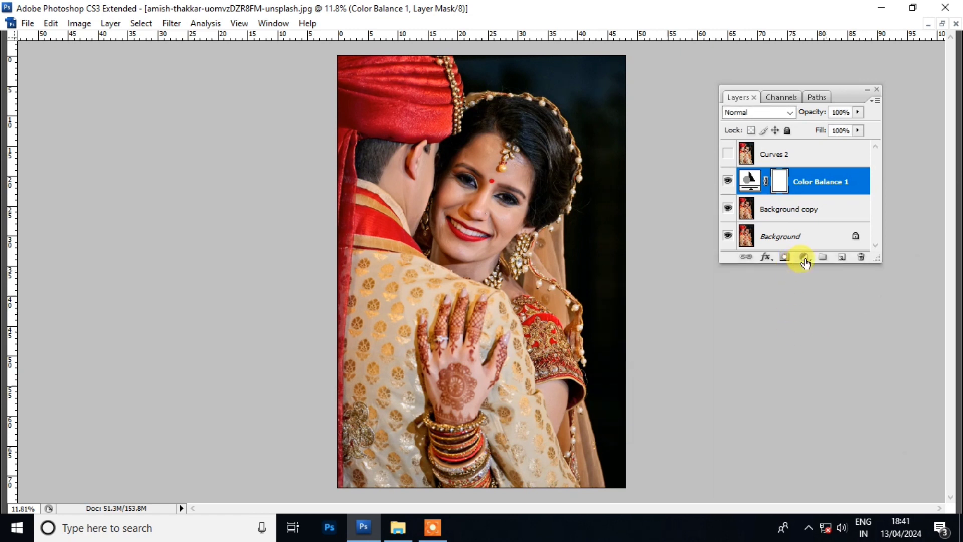
Add a Levels 1 layer with input levels 0, 1.26 and 249.
click(804, 257)
click(835, 291)
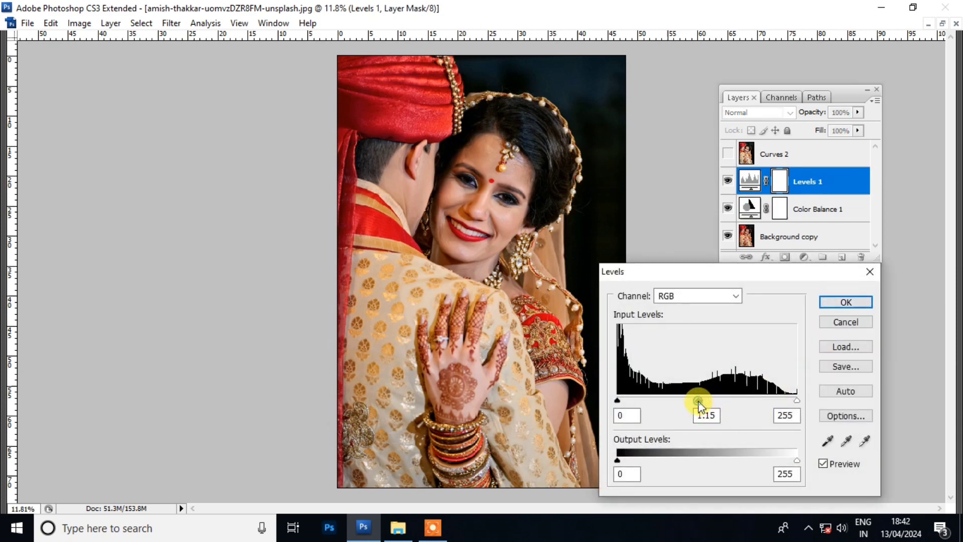
drag(697, 401, 693, 399)
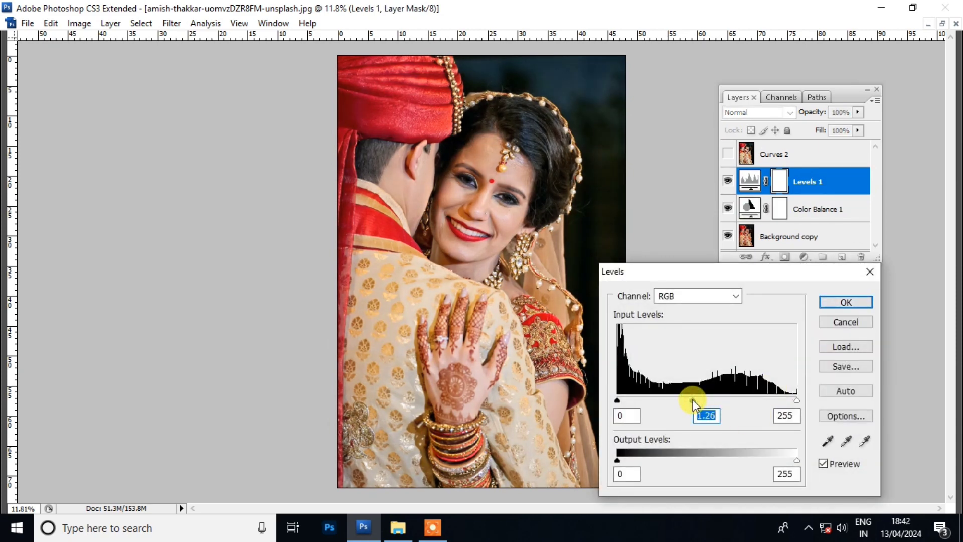
drag(797, 400, 792, 400)
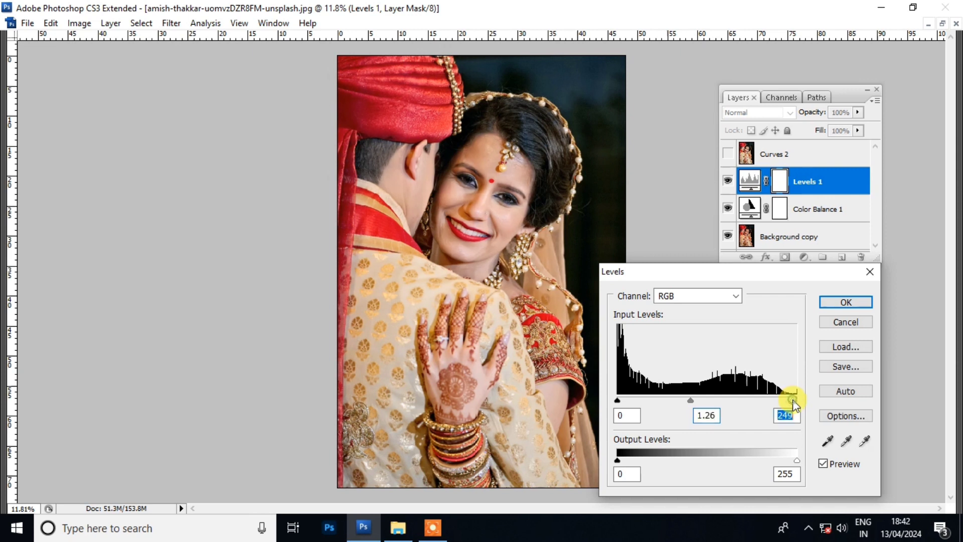
click(847, 302)
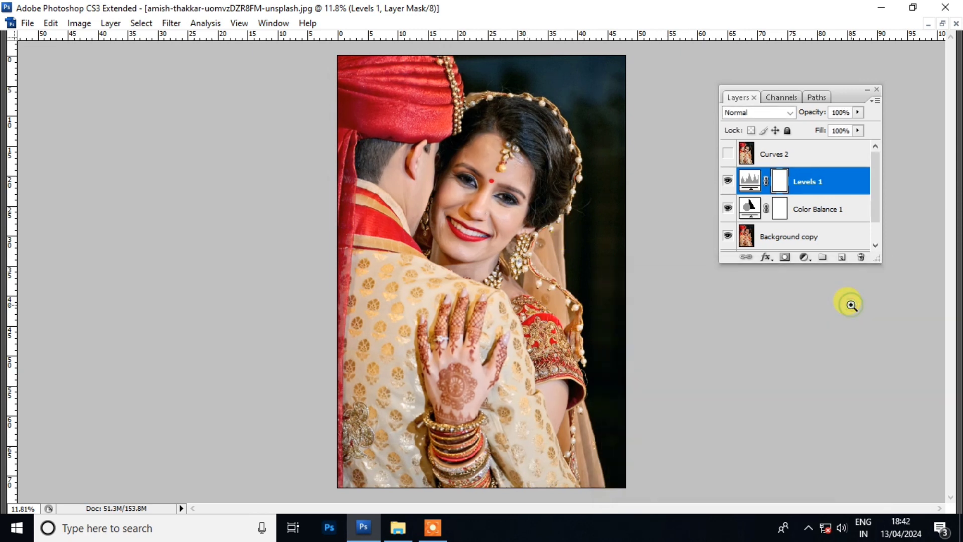
drag(330, 132, 609, 291)
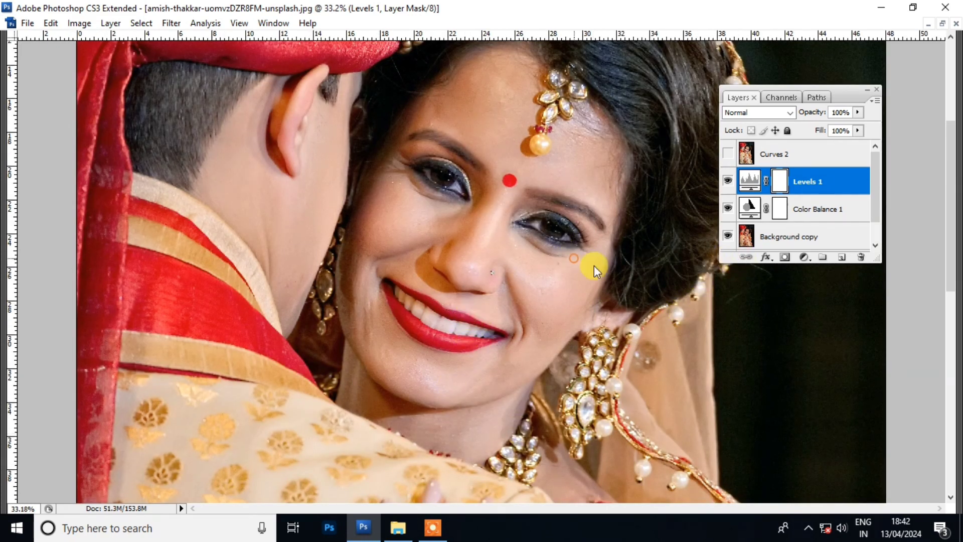
key(ctrl+0)
key(ctrl+alt+z)
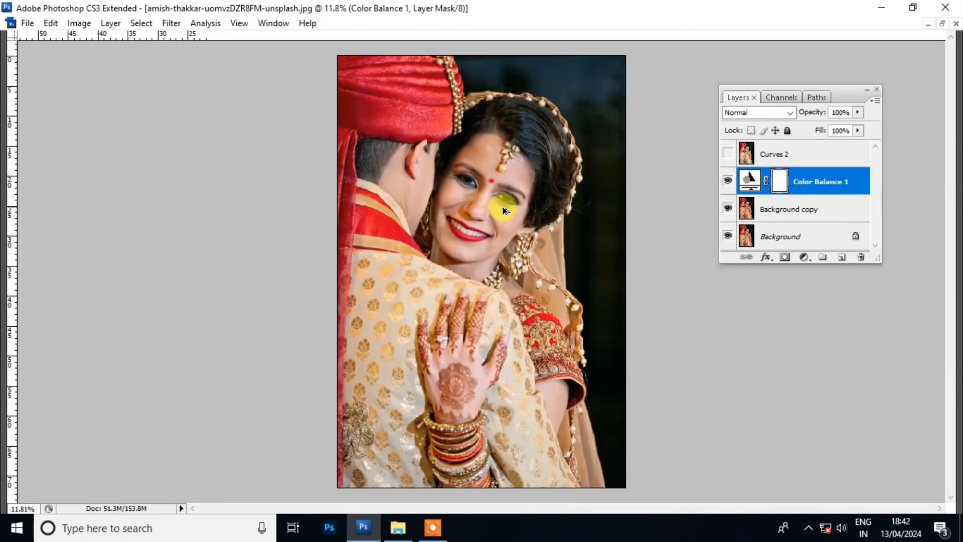
key(ctrl+alt+z)
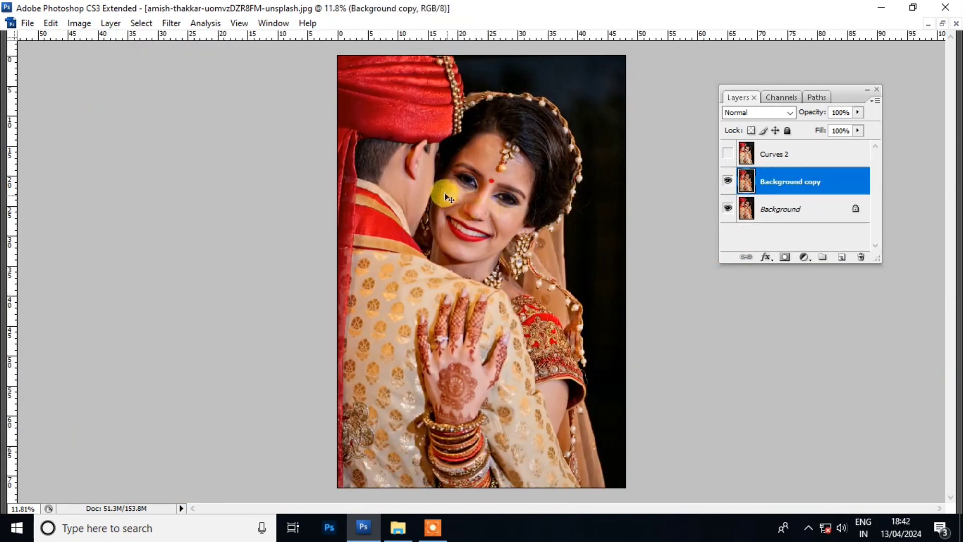
click(610, 304)
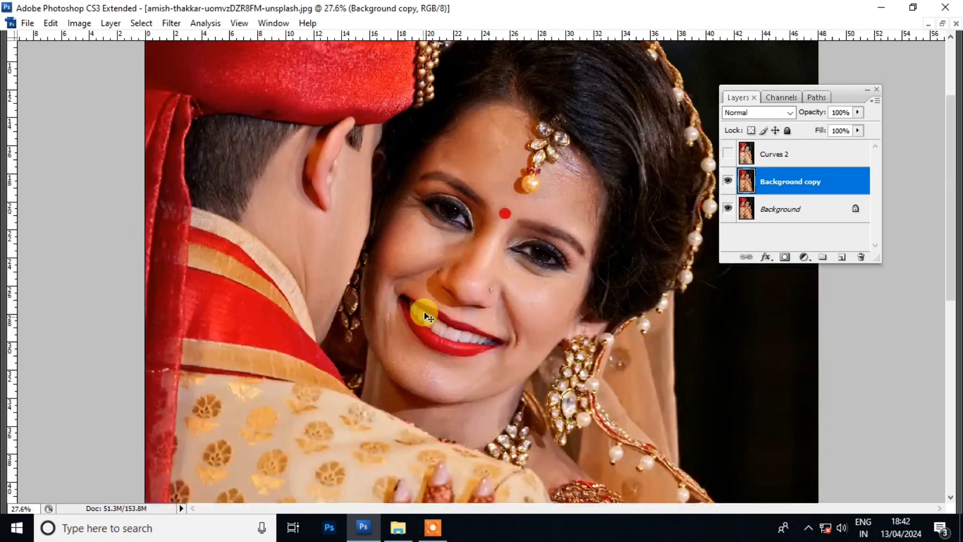
key(ctrl+shift+z)
key(ctrl+shift+z)
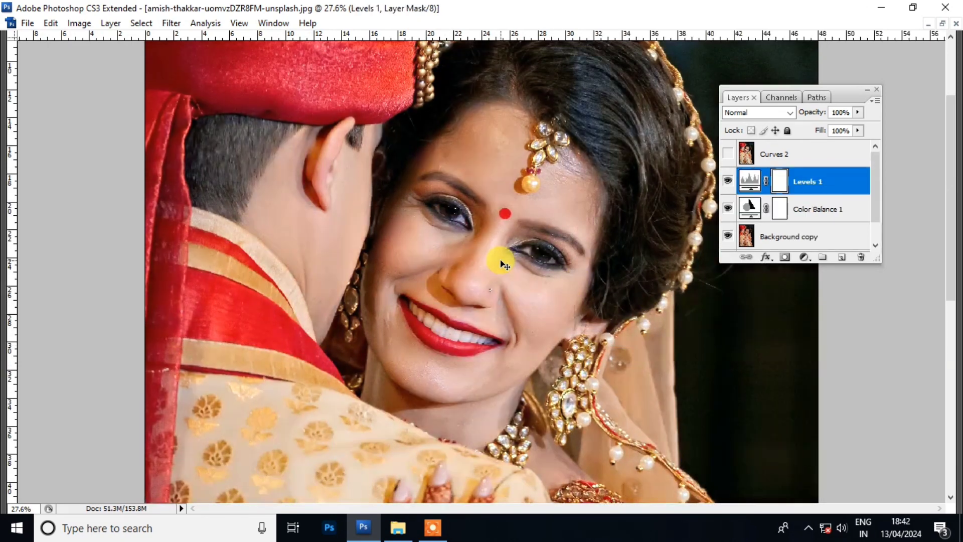
key(ctrl+alt+z)
key(ctrl+alt+z)
key(ctrl+shift+z)
key(ctrl+shift+z)
right_click(486, 268)
click(508, 279)
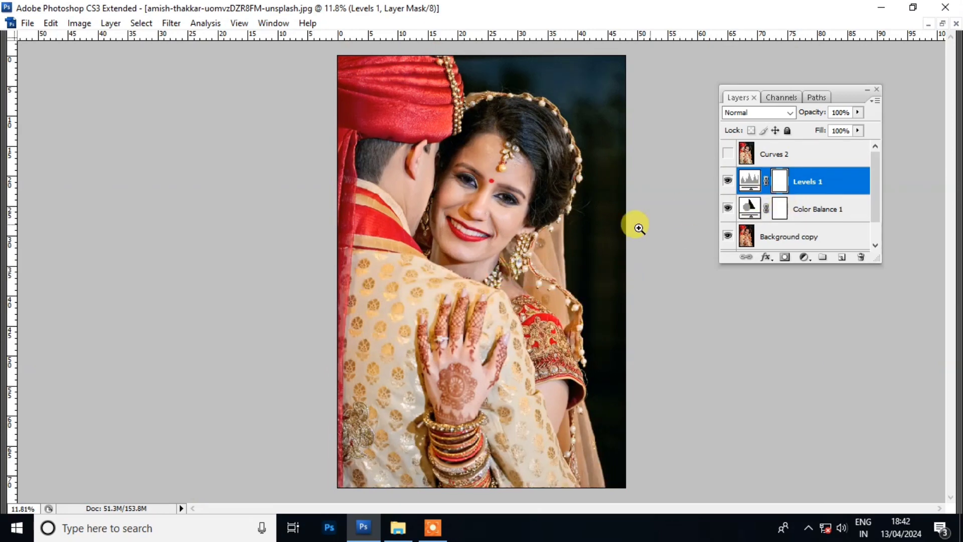
drag(324, 108, 581, 286)
right_click(567, 289)
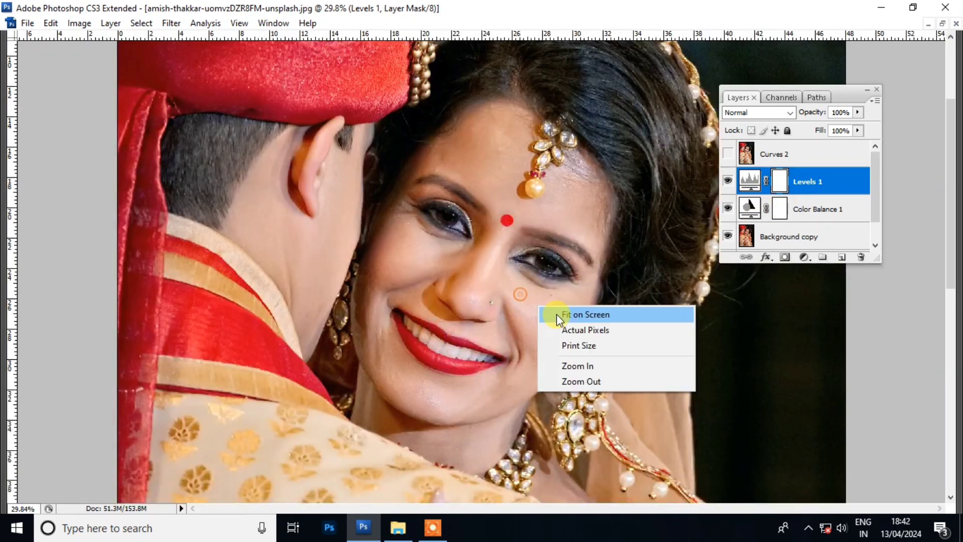
click(557, 315)
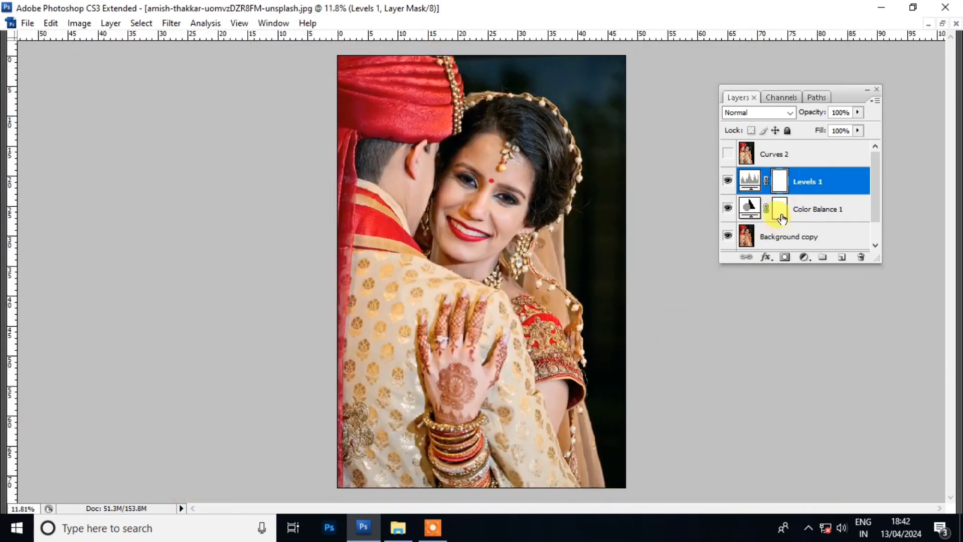
Merge Levels 1, Color Balance 1 and Background copy into a single Levels 1 layer.
shift+click(780, 236)
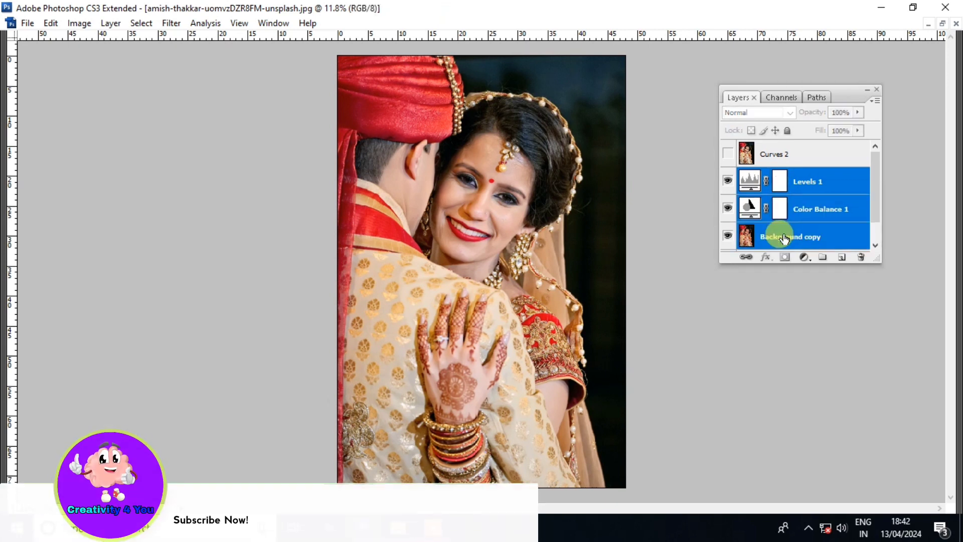
key(ctrl+e)
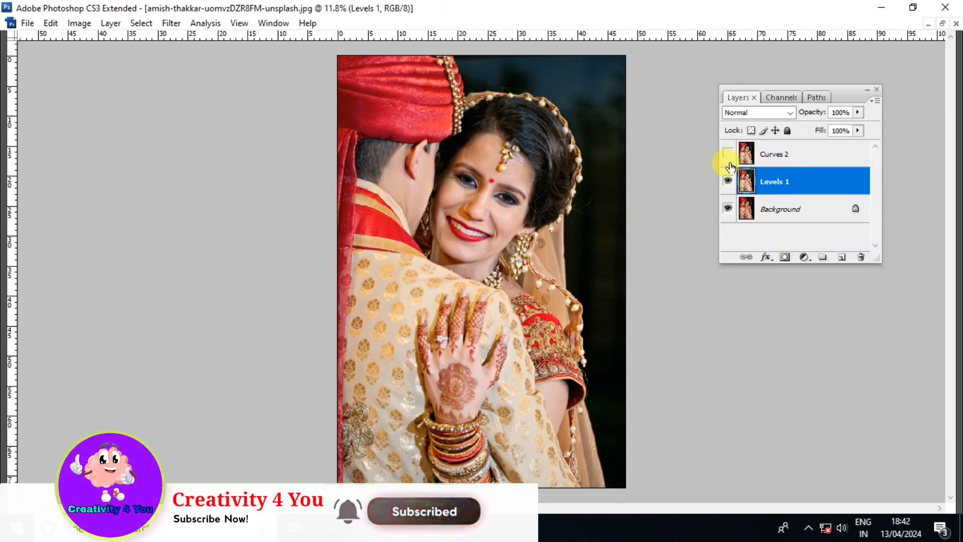
click(727, 154)
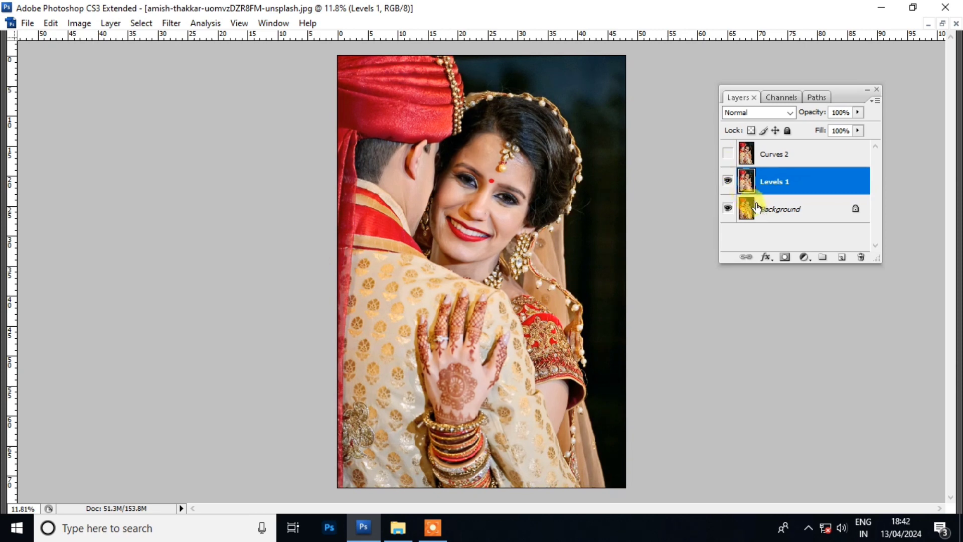
click(725, 180)
Compare the graded face with Curves 2, ending with Curves 2 visible and the photo fit to view.
click(505, 191)
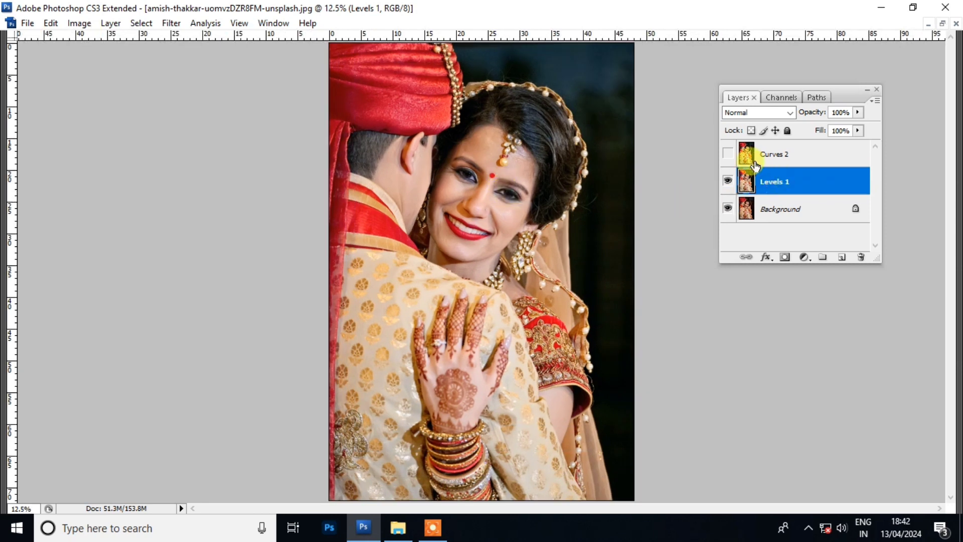
click(725, 154)
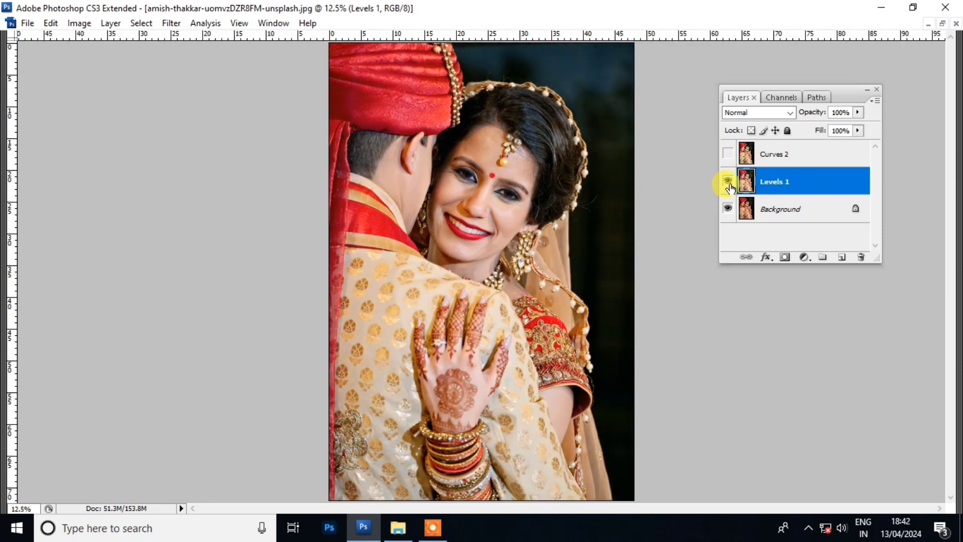
click(727, 156)
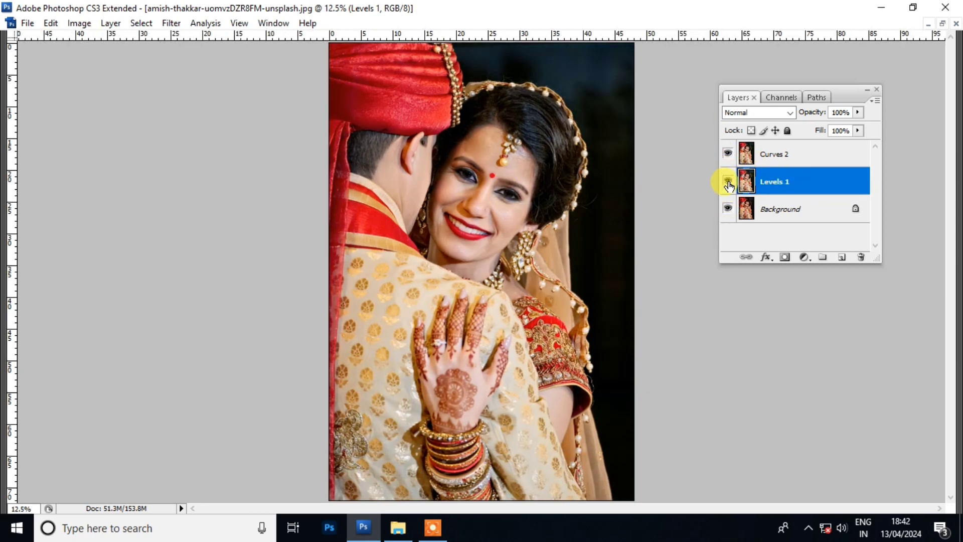
right_click(508, 244)
click(549, 253)
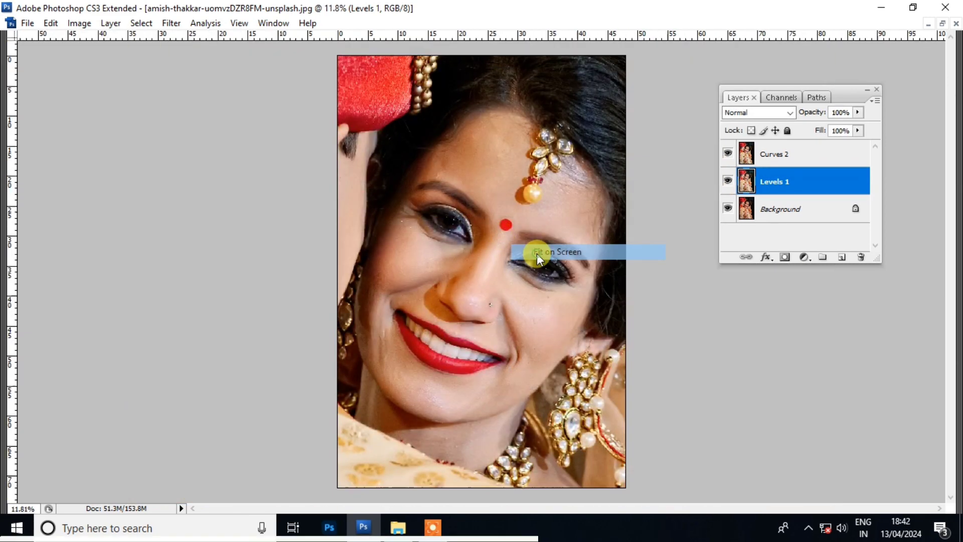